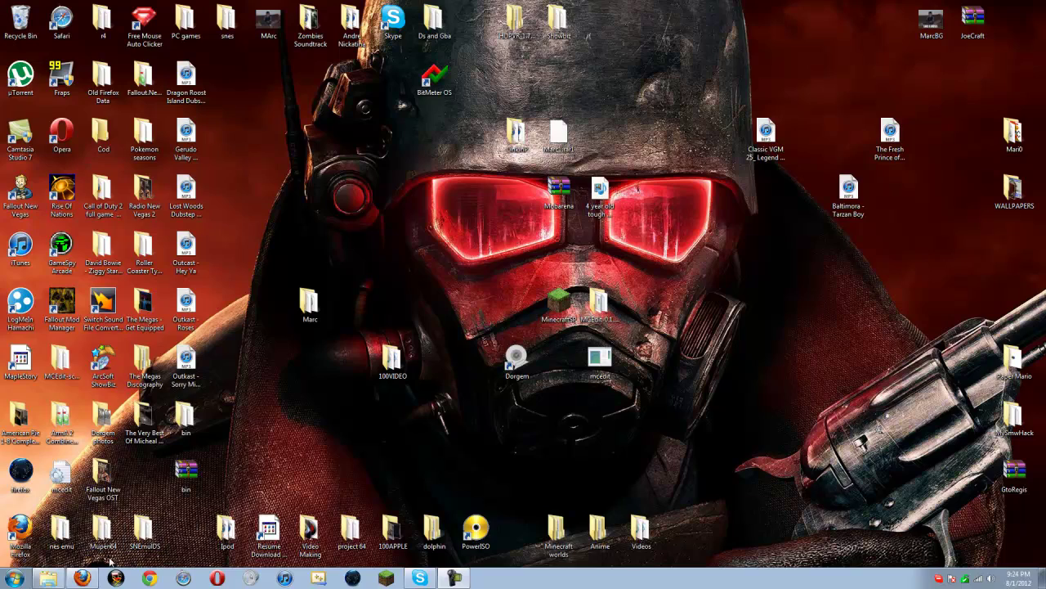
# - Switch to Firefox and start downloading Dorgem from its CNET Download.com page
pyautogui.click(90, 579)
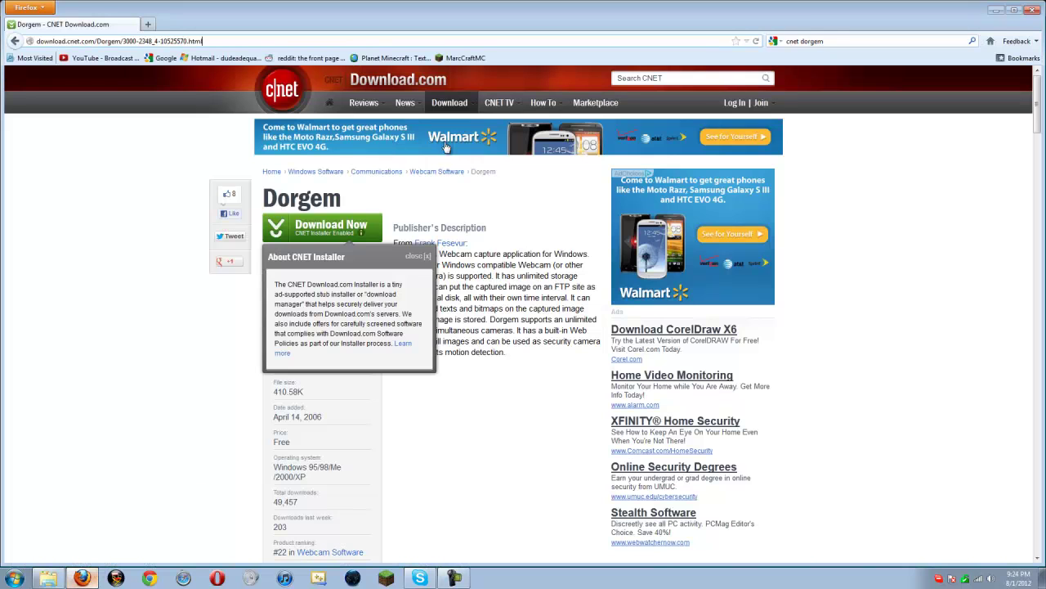
pyautogui.doubleClick(122, 17)
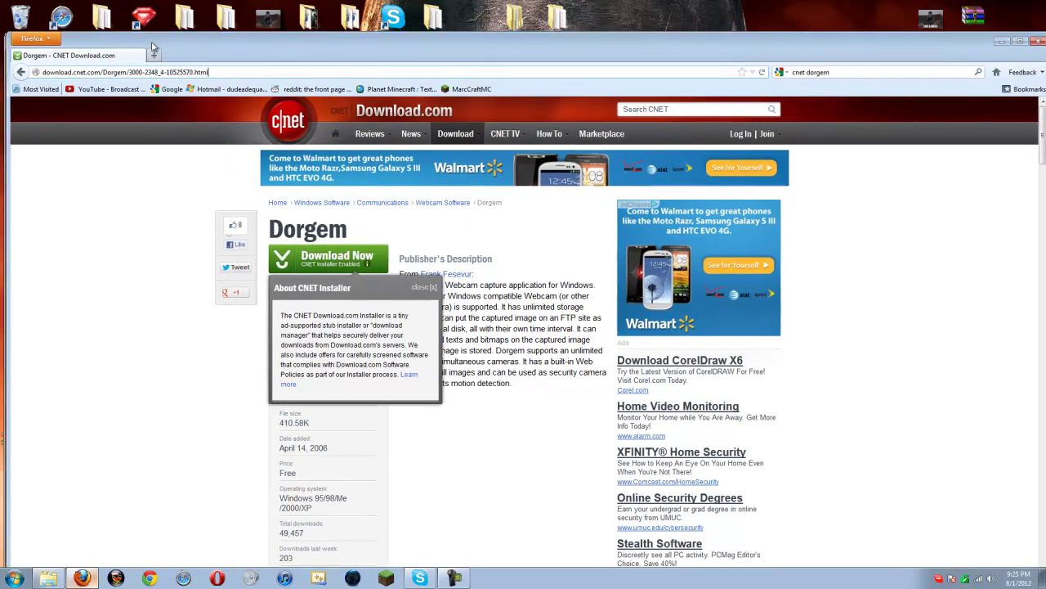
pyautogui.click(1018, 36)
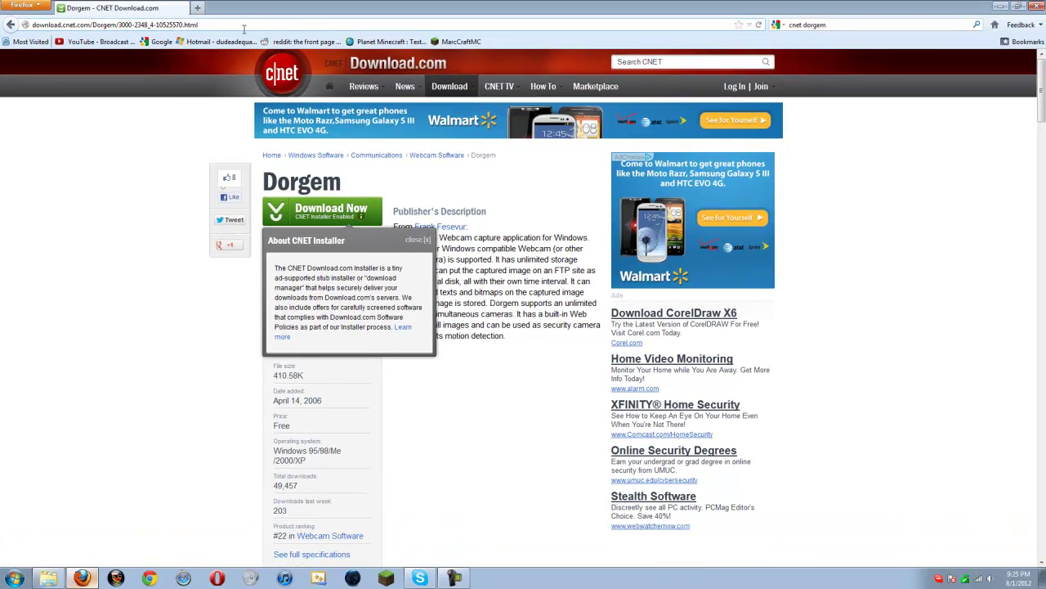
pyautogui.rightClick(241, 24)
pyautogui.click(261, 64)
pyautogui.click(417, 240)
pyautogui.click(360, 216)
pyautogui.click(360, 215)
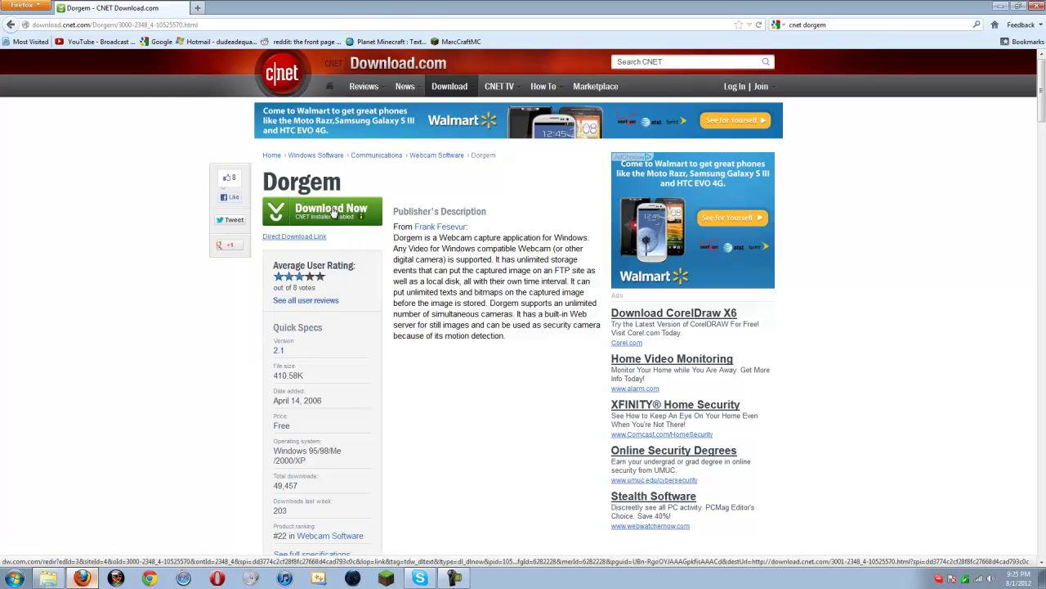
pyautogui.click(360, 216)
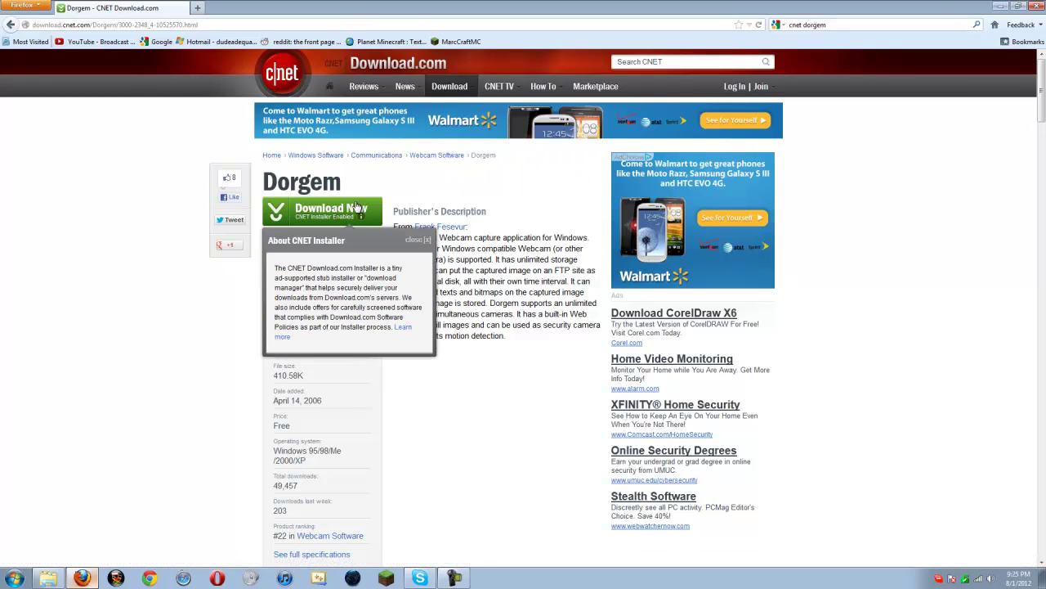
pyautogui.click(357, 210)
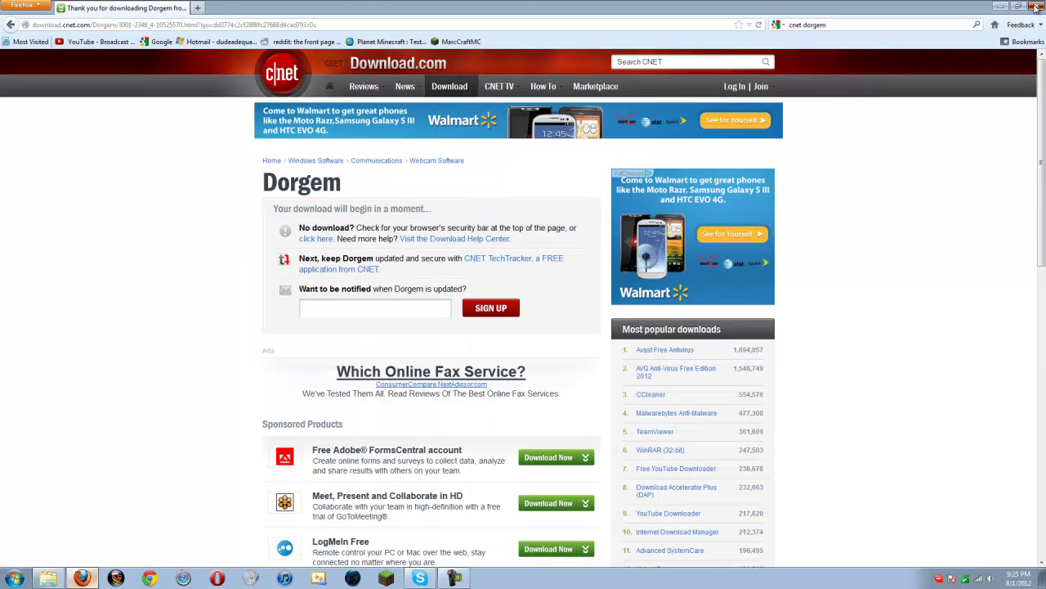
# - Return to the desktop and launch Dorgem from its shortcut
pyautogui.press('super+d')
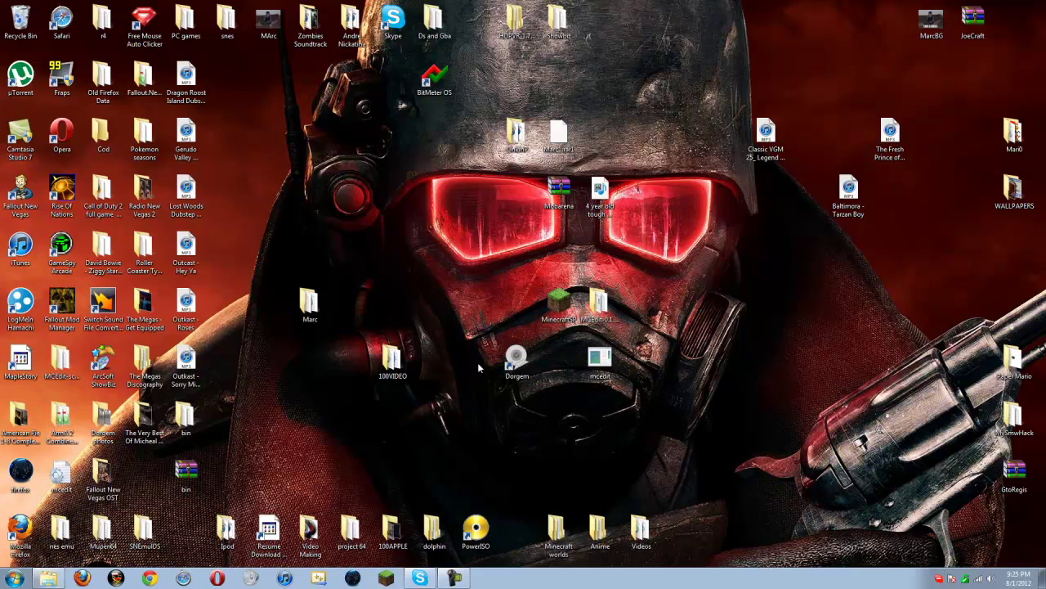
pyautogui.click(515, 363)
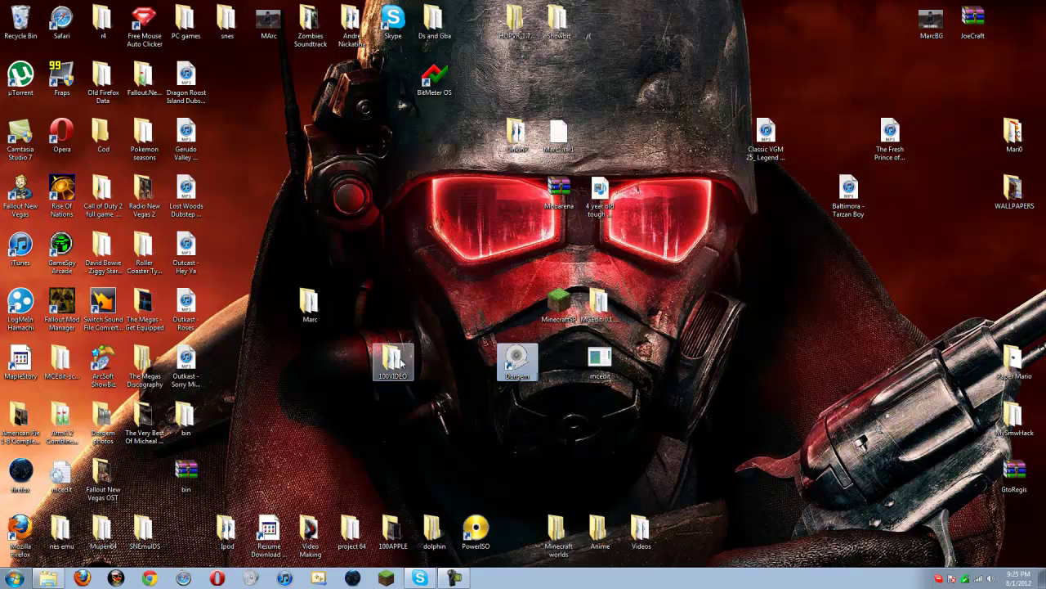
pyautogui.moveTo(530, 372)
pyautogui.mouseDown()
pyautogui.moveTo(487, 366)
pyautogui.moveTo(526, 382)
pyautogui.moveTo(520, 374)
pyautogui.moveTo(508, 396)
pyautogui.moveTo(517, 380)
pyautogui.mouseUp()
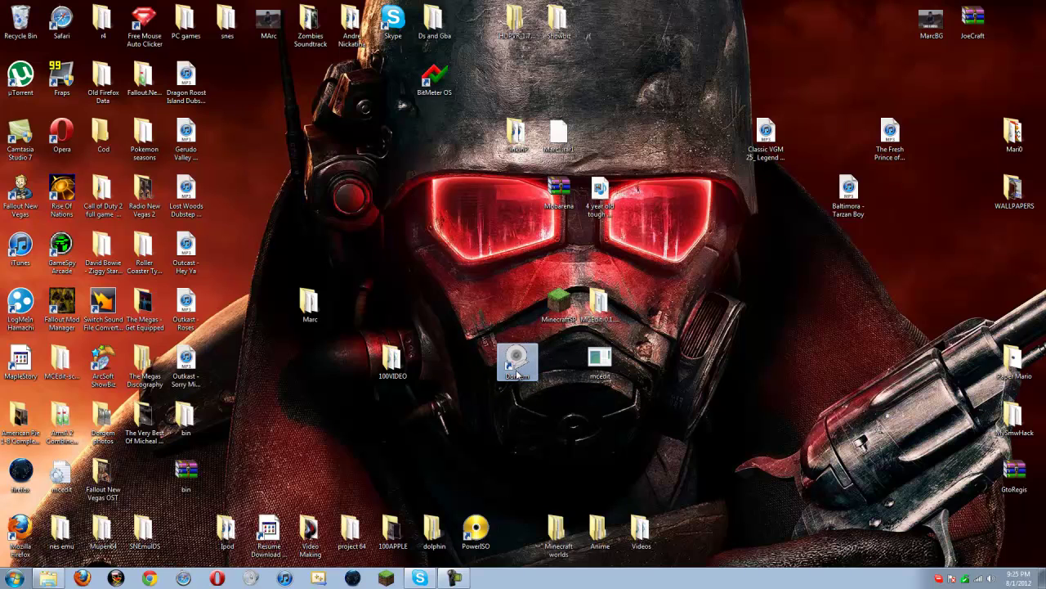
pyautogui.doubleClick(515, 375)
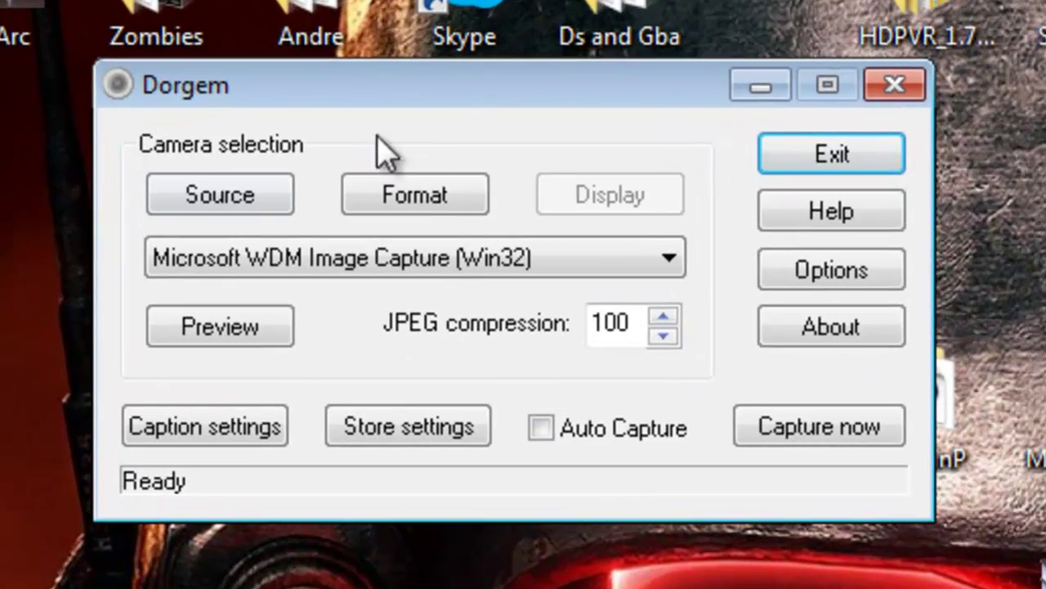
# - Choose Logitech HD Webcam C310 as the video source, check its device settings and camera controls, and accept the source settings
pyautogui.click(244, 213)
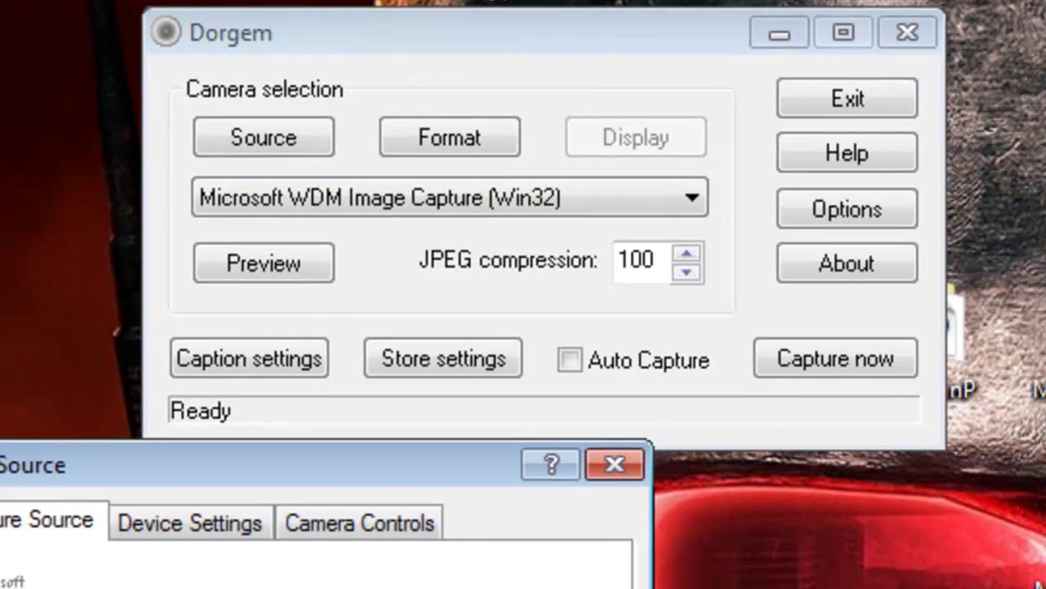
pyautogui.click(507, 205)
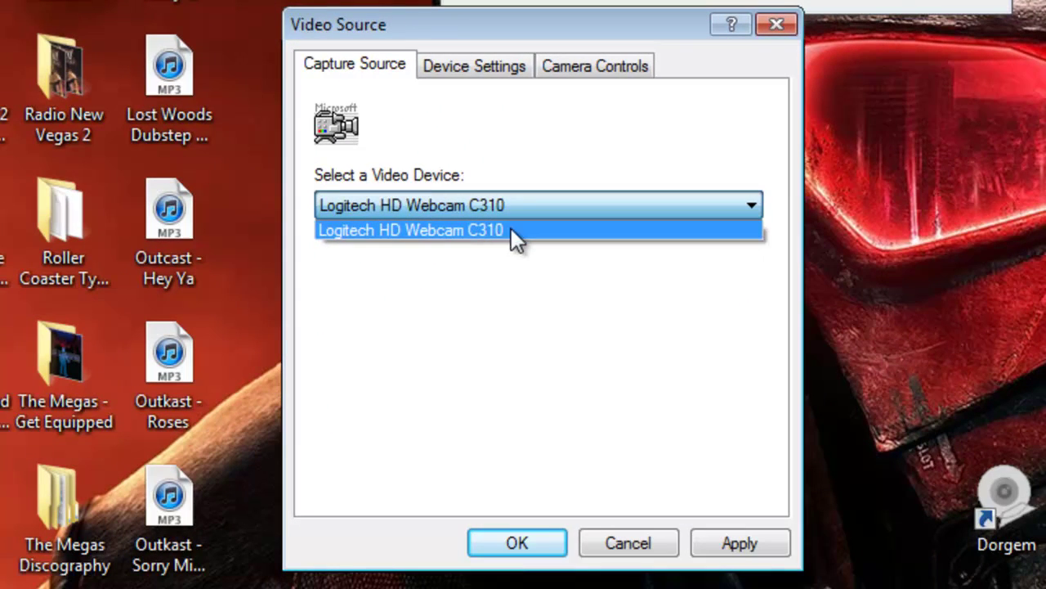
pyautogui.click(507, 231)
pyautogui.click(499, 74)
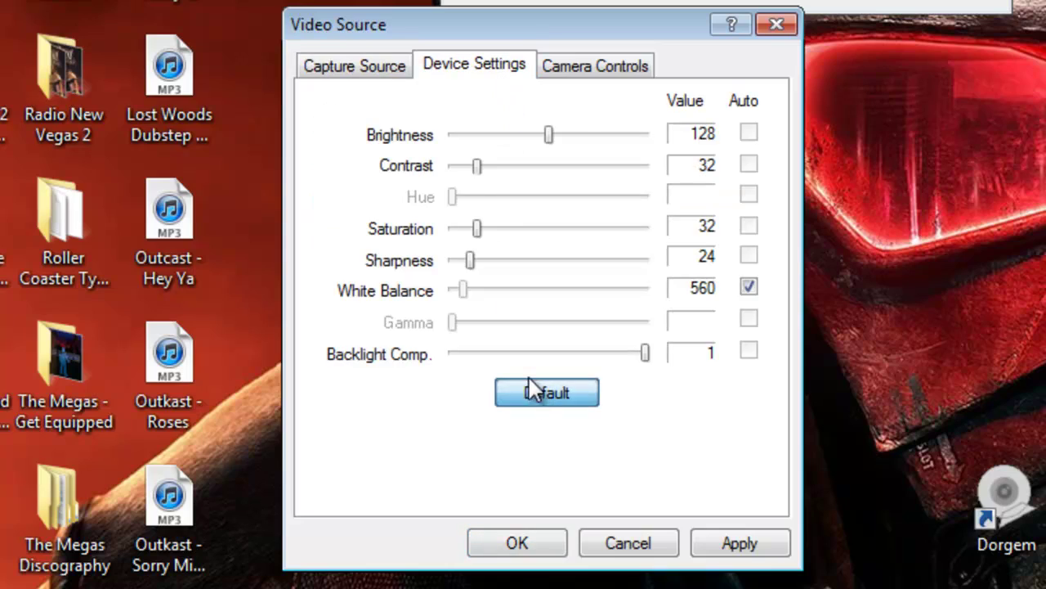
pyautogui.click(581, 67)
pyautogui.click(517, 543)
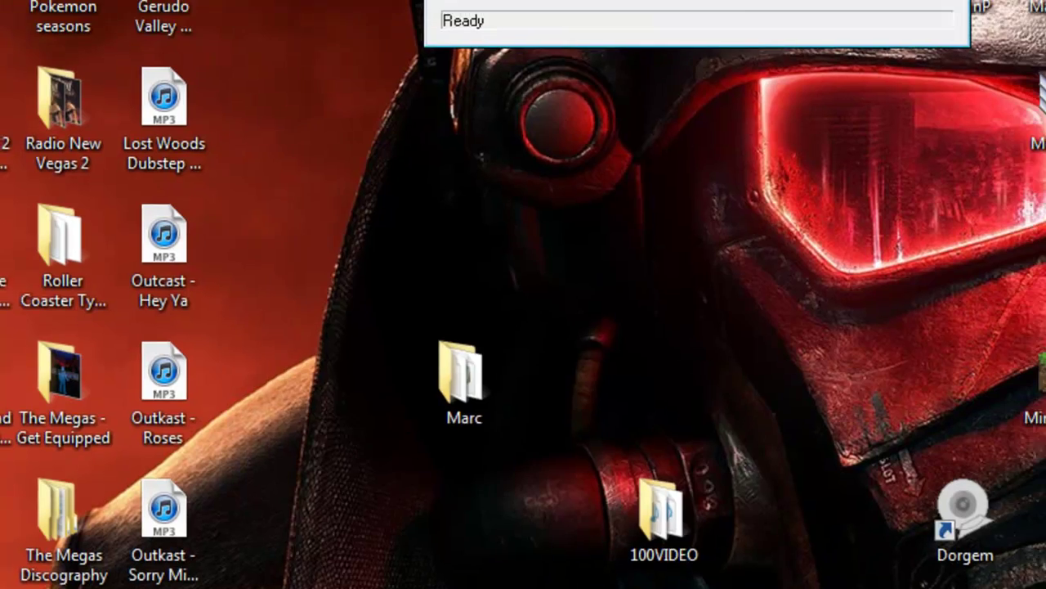
# - Accept the 640 x 480, RGB 24 video format and keep the Microsoft WDM Image Capture (Win32) driver with JPEG compression at 100
pyautogui.click(479, 98)
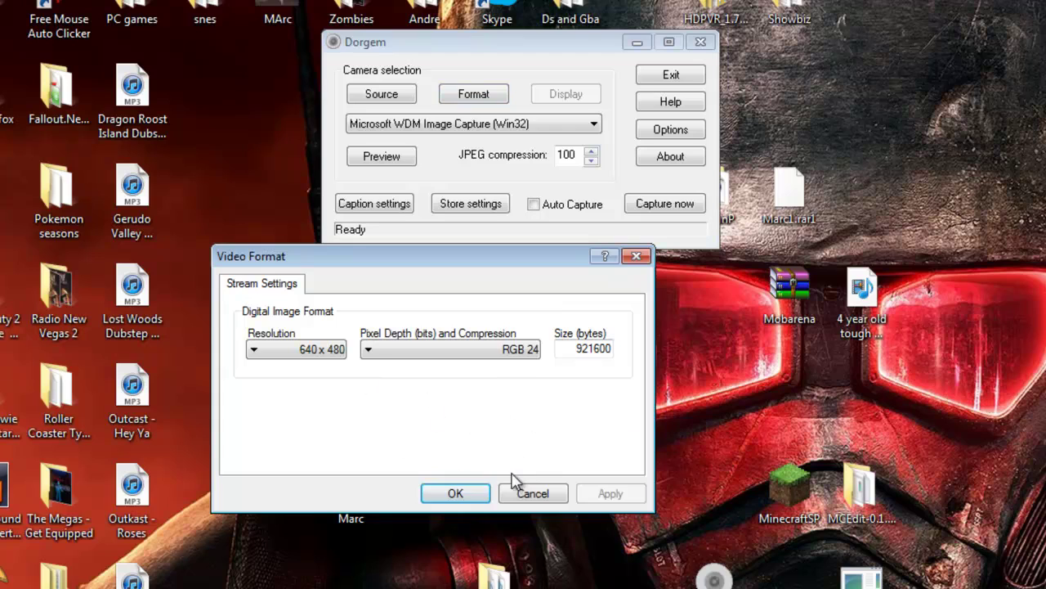
pyautogui.click(454, 500)
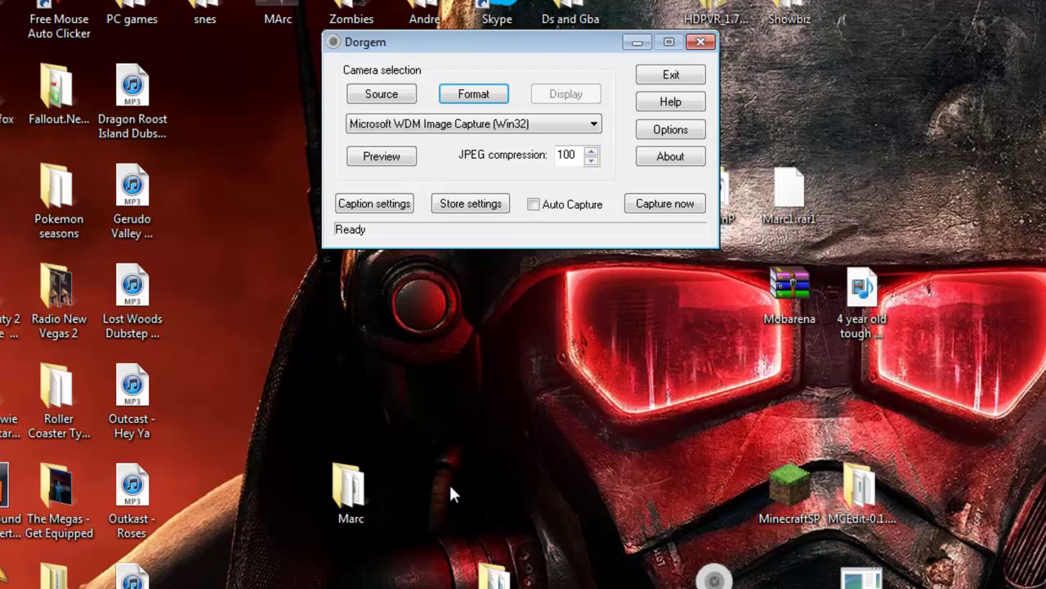
pyautogui.click(519, 129)
pyautogui.click(515, 139)
pyautogui.click(591, 152)
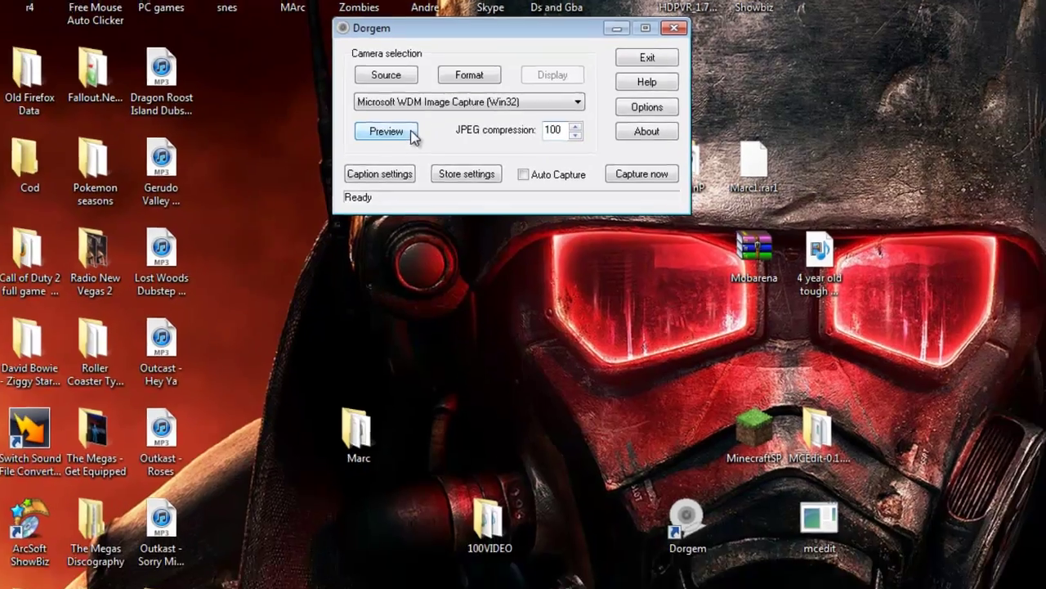
# - Preview the webcam image and look at the caption settings without adding a caption
pyautogui.click(409, 157)
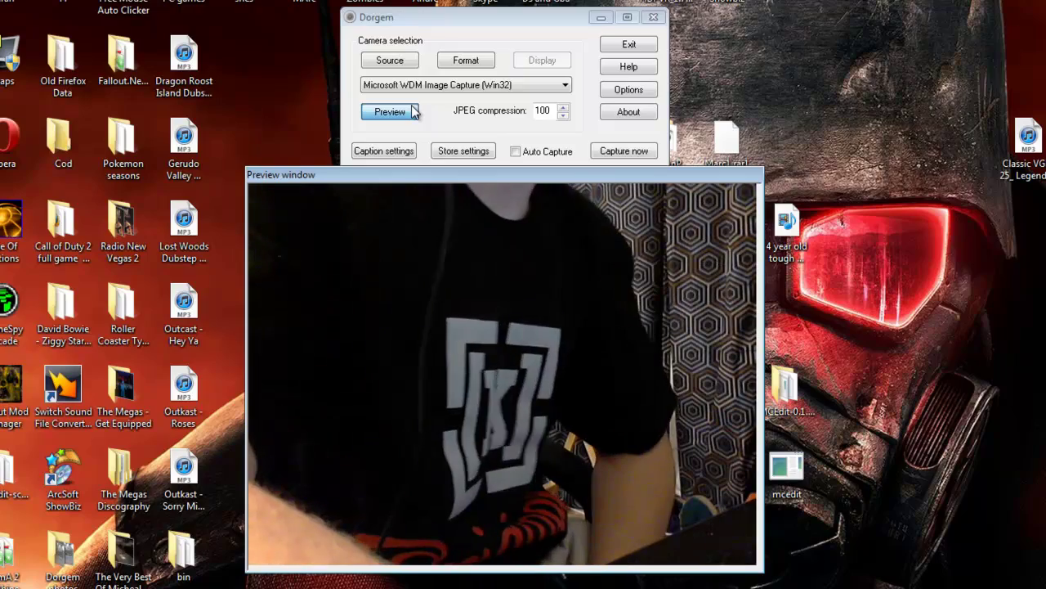
pyautogui.click(413, 111)
pyautogui.click(403, 152)
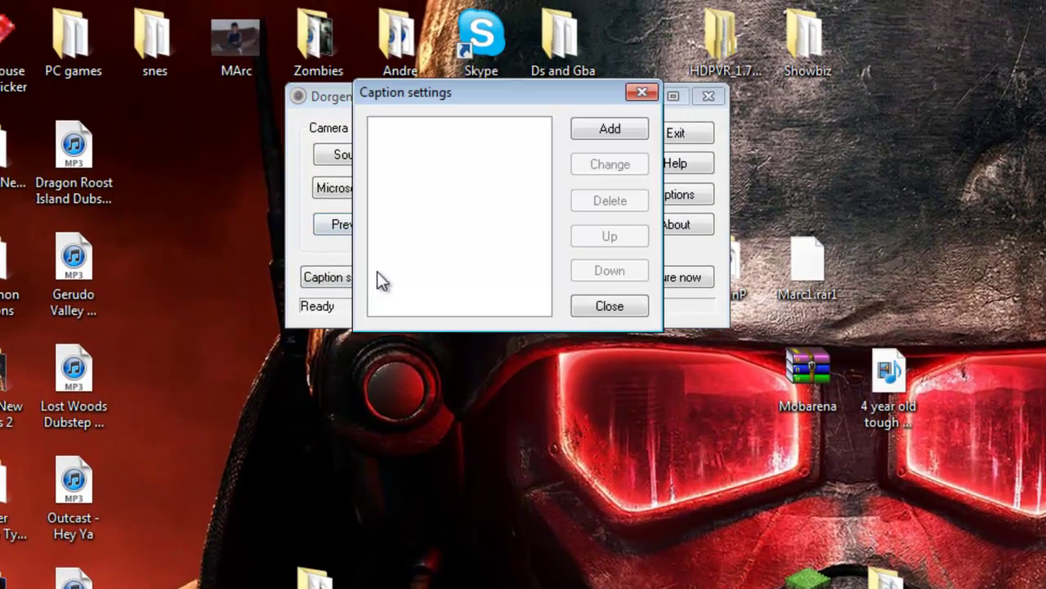
pyautogui.click(642, 91)
pyautogui.click(380, 277)
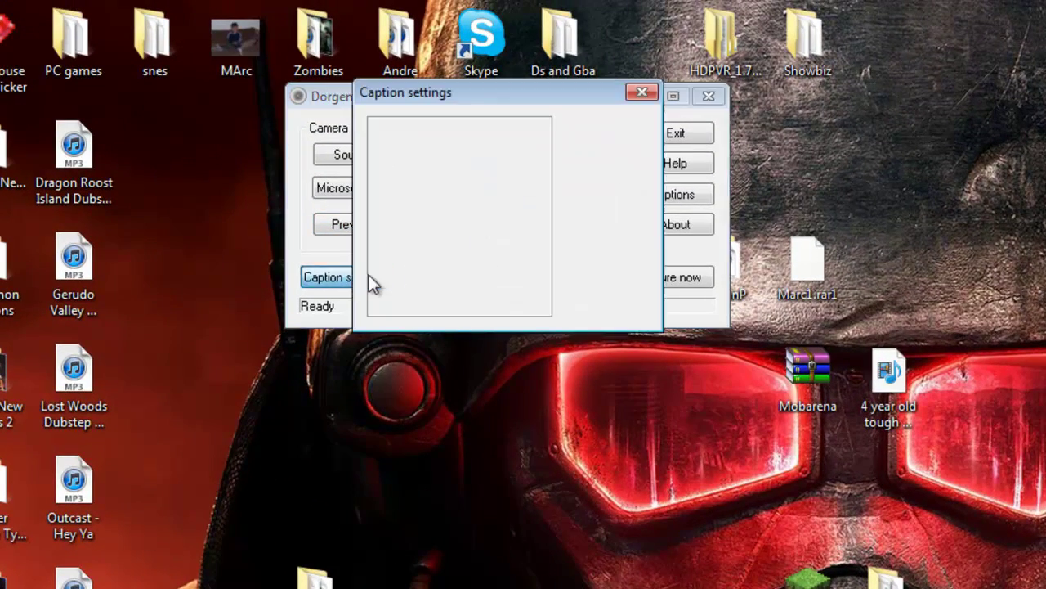
pyautogui.click(642, 92)
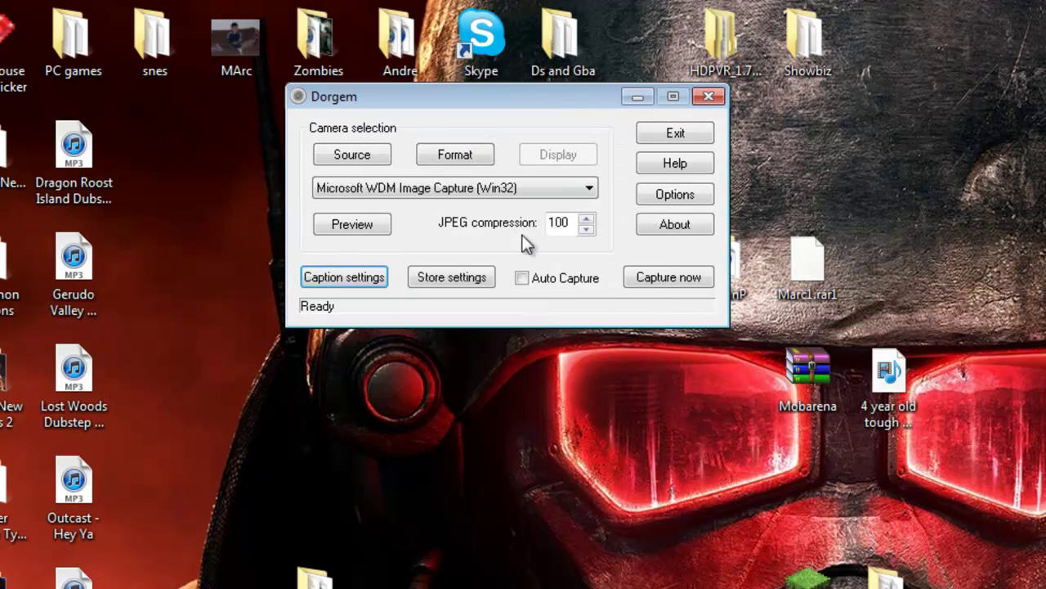
# - Add a File-type storage entry named Tutorial with a store interval of 1 second
pyautogui.click(488, 278)
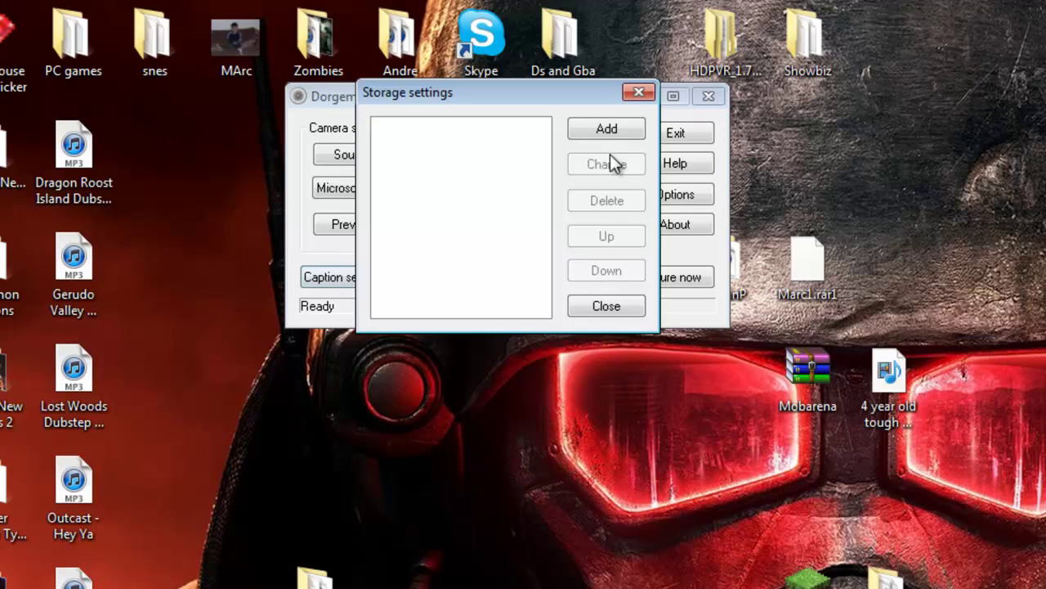
pyautogui.click(607, 129)
pyautogui.click(458, 155)
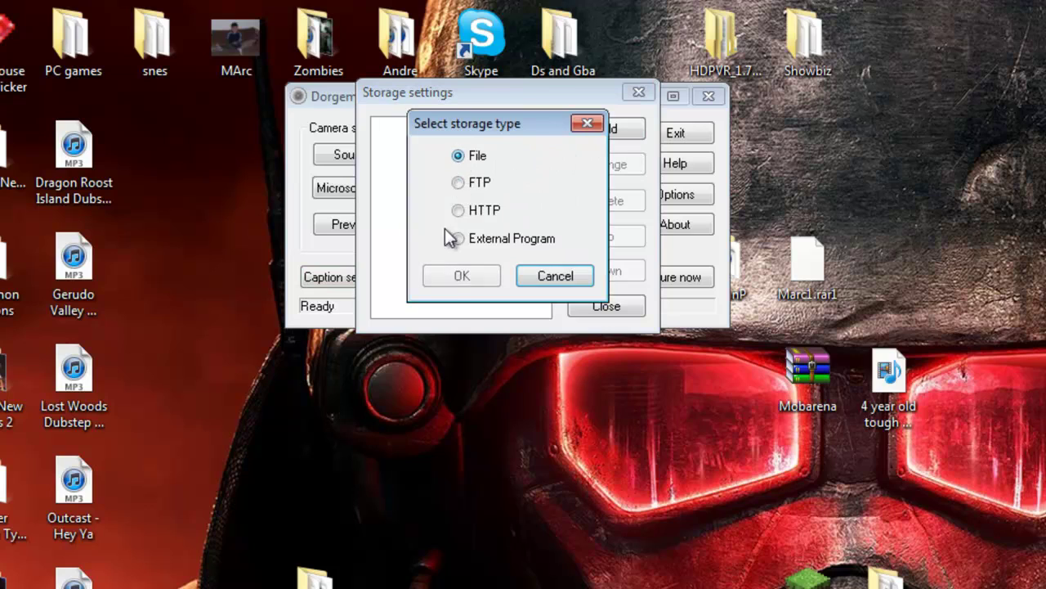
pyautogui.click(463, 276)
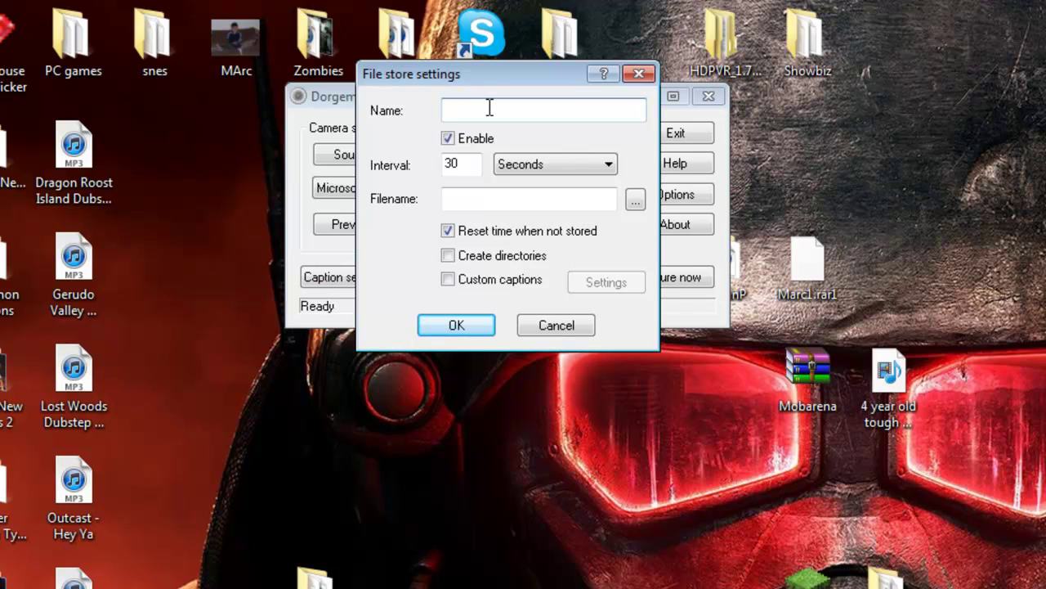
pyautogui.write('Tutorial')
pyautogui.click(463, 160)
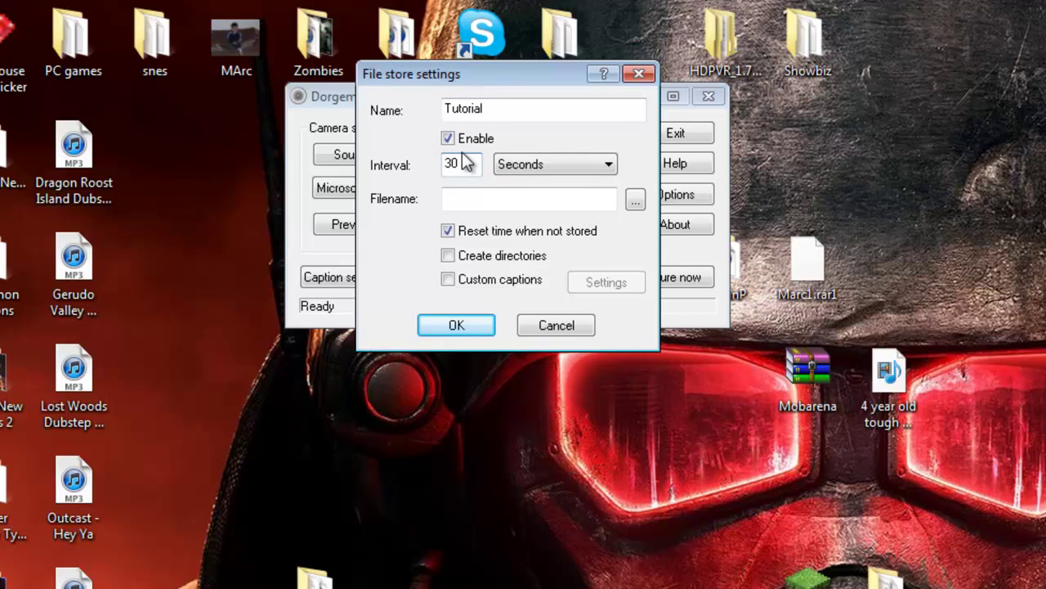
pyautogui.write('1q2')
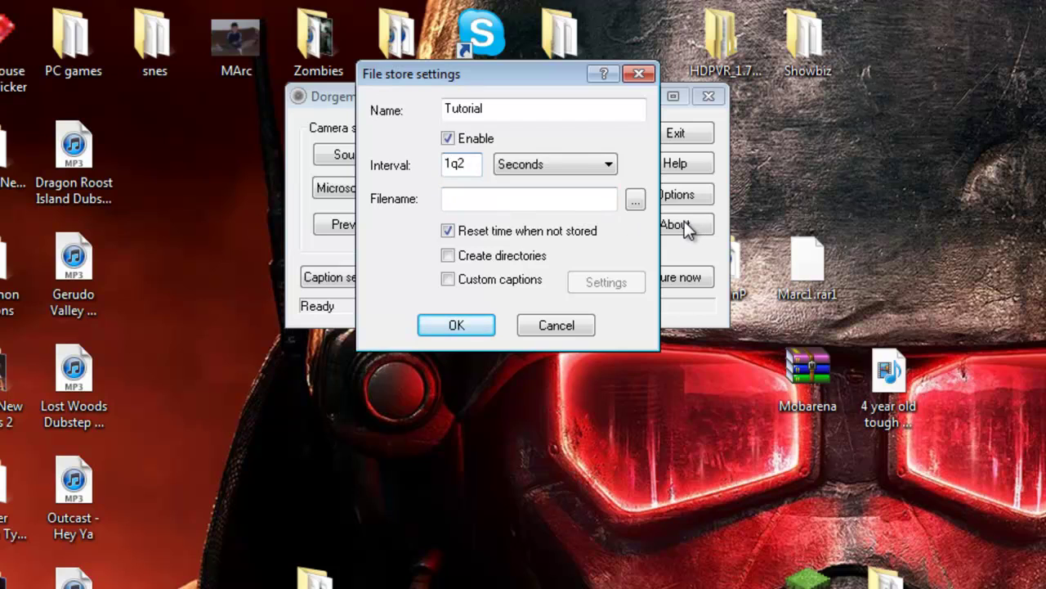
# - Set the Tutorial entry to store JPEG files in the Dorgem photos folder as G%g%, and finish the storage settings
pyautogui.click(636, 198)
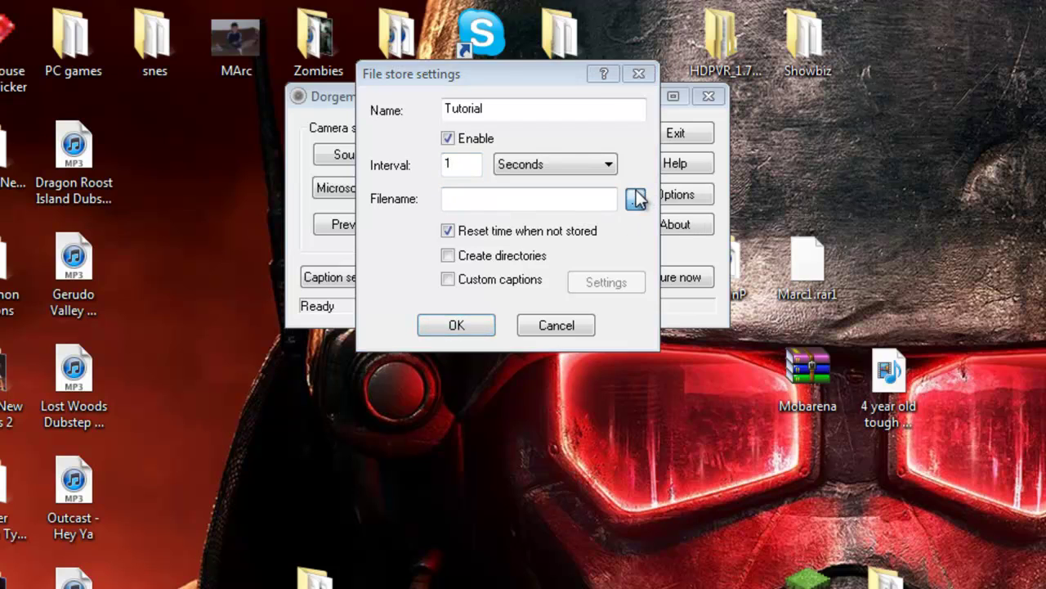
pyautogui.moveTo(720, 155); pyautogui.dragTo(714, 135)
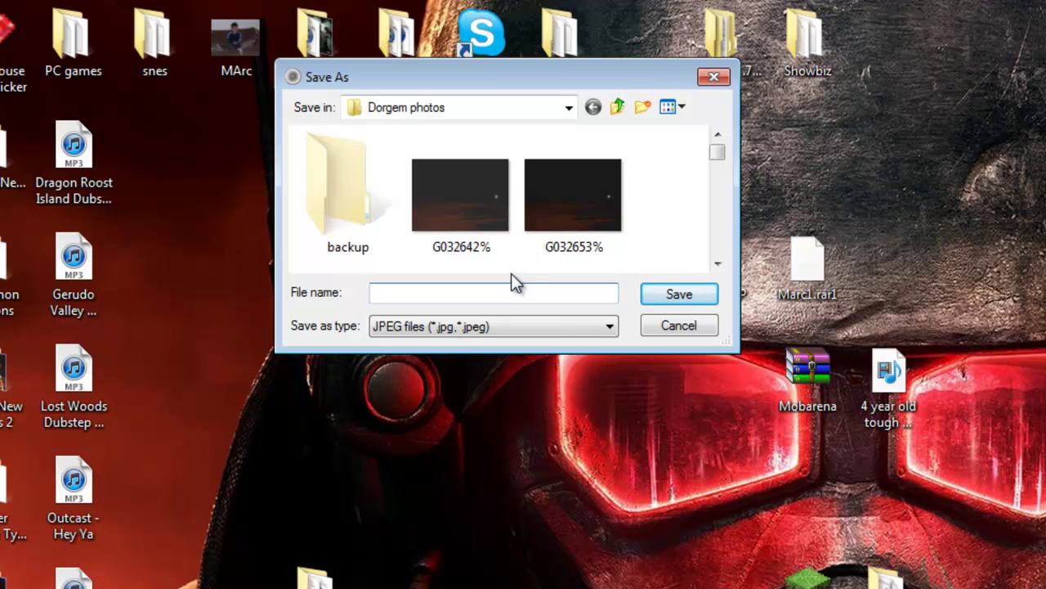
pyautogui.write('DorgemPhotos')
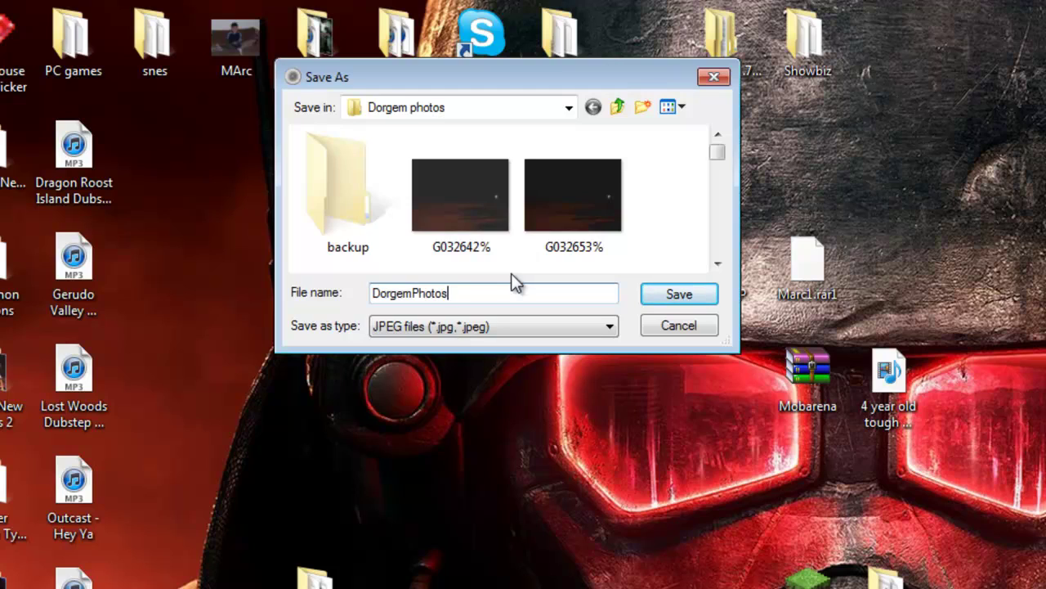
pyautogui.write('G%g%')
pyautogui.press('Return')
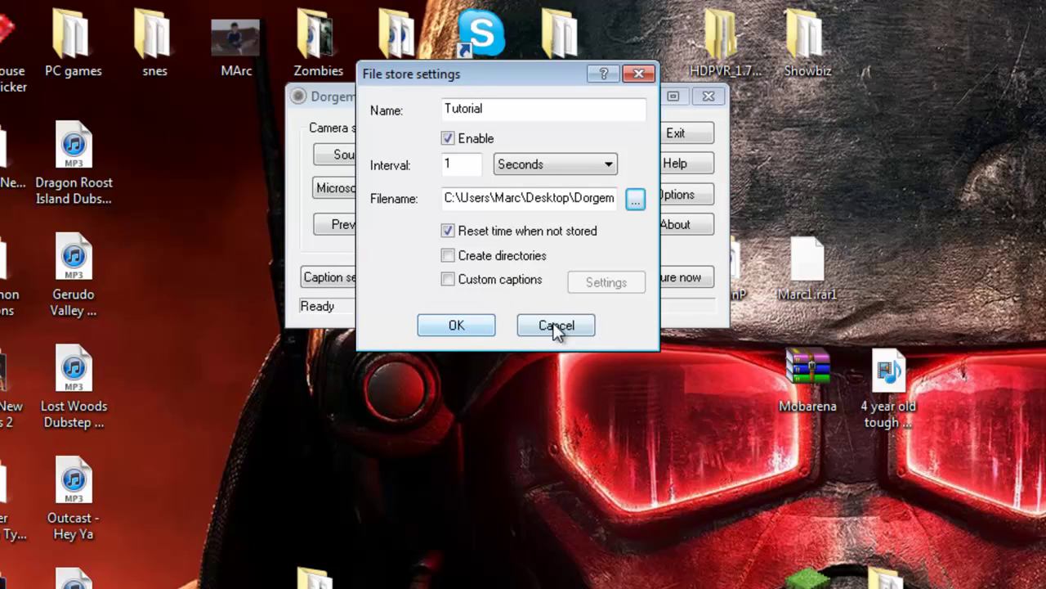
pyautogui.click(469, 332)
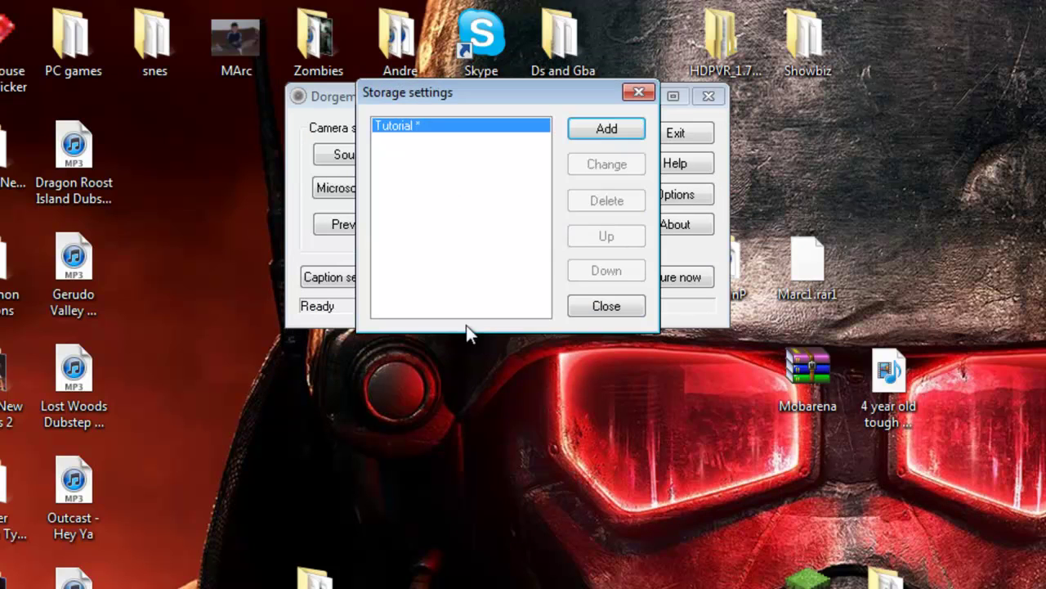
pyautogui.click(639, 91)
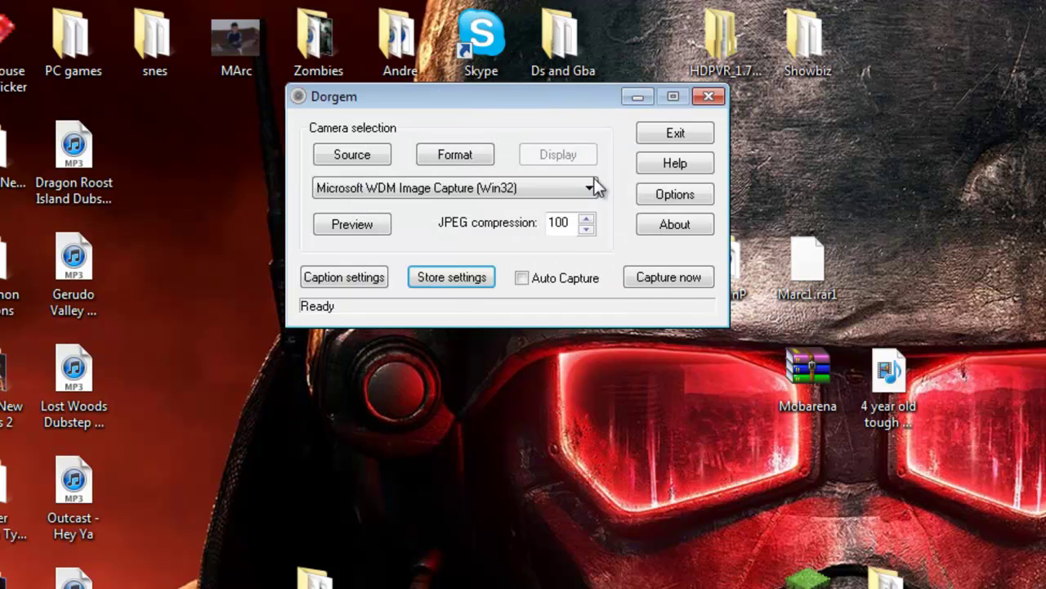
# - Capture one image immediately and try the Auto Capture option, leaving it off
pyautogui.click(658, 274)
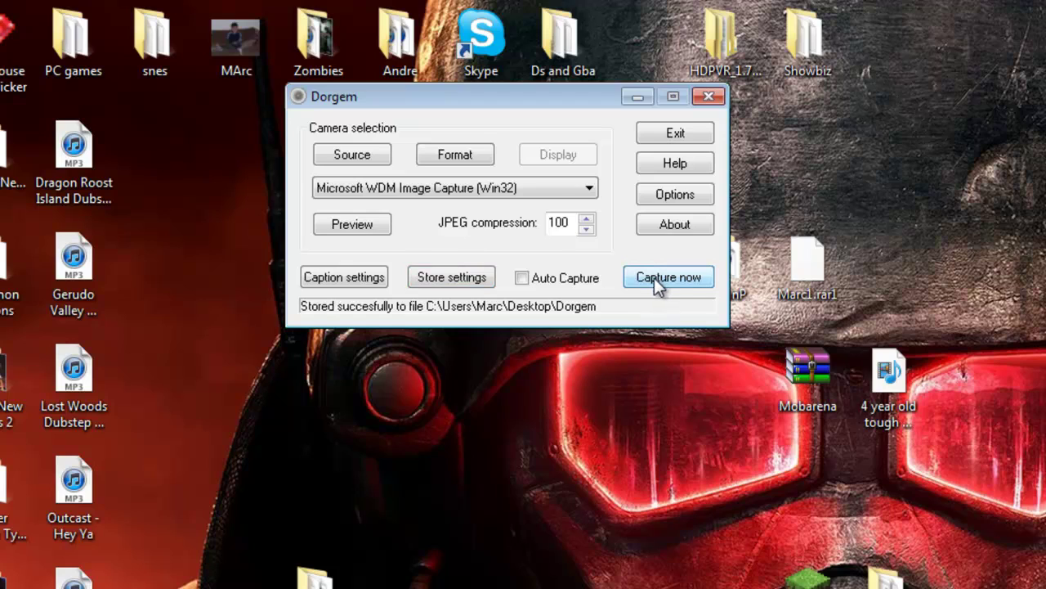
pyautogui.click(521, 278)
pyautogui.click(576, 278)
# - Review the General and AVI program options, including motion detection, and accept them
pyautogui.click(693, 196)
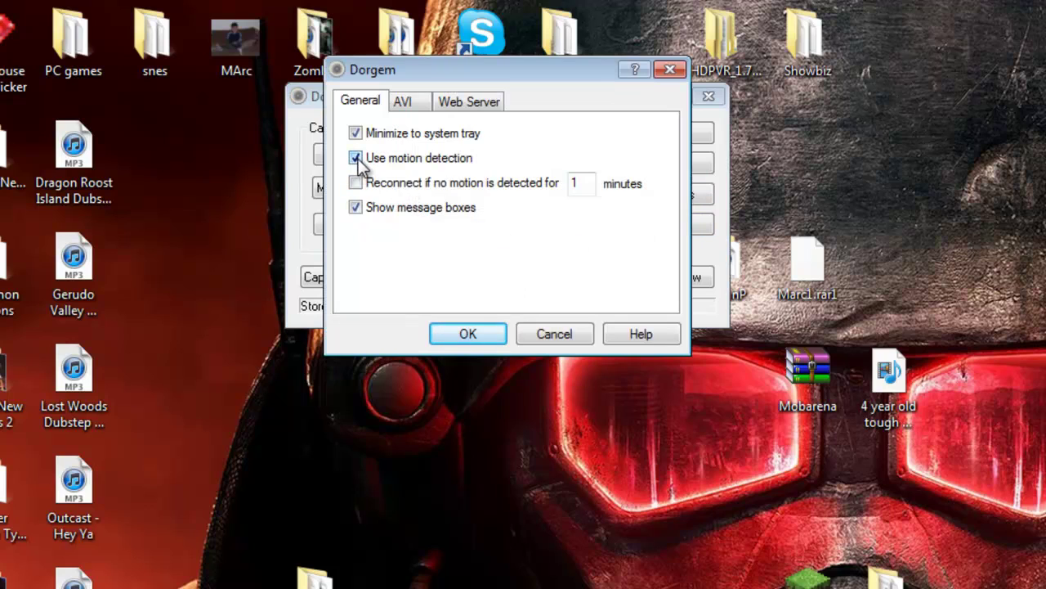
pyautogui.click(422, 99)
pyautogui.click(376, 105)
pyautogui.click(472, 336)
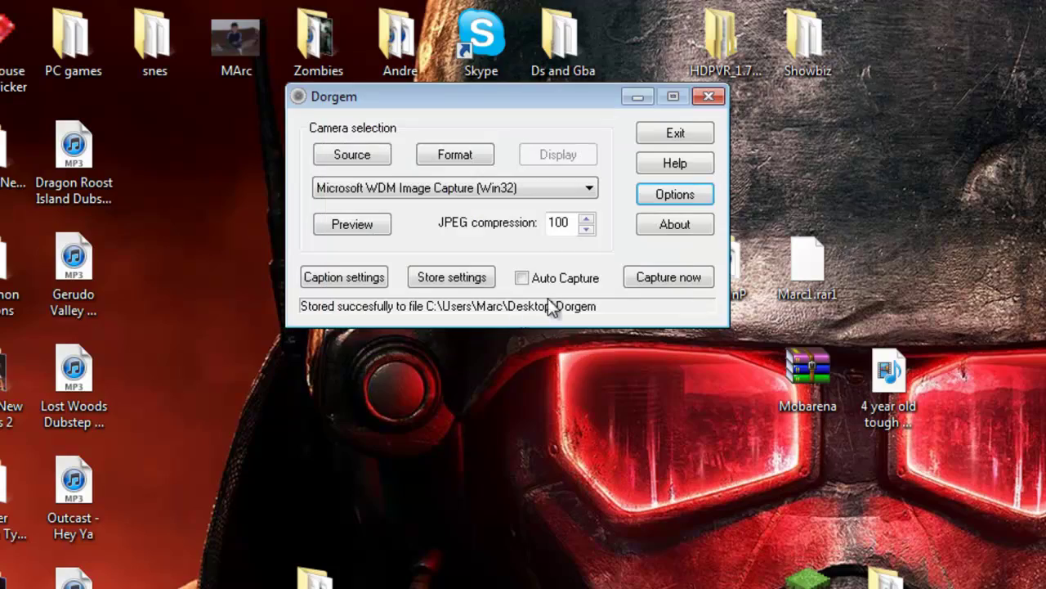
# - Turn on Auto Capture to record a short series of webcam images, and turn it off again
pyautogui.click(550, 278)
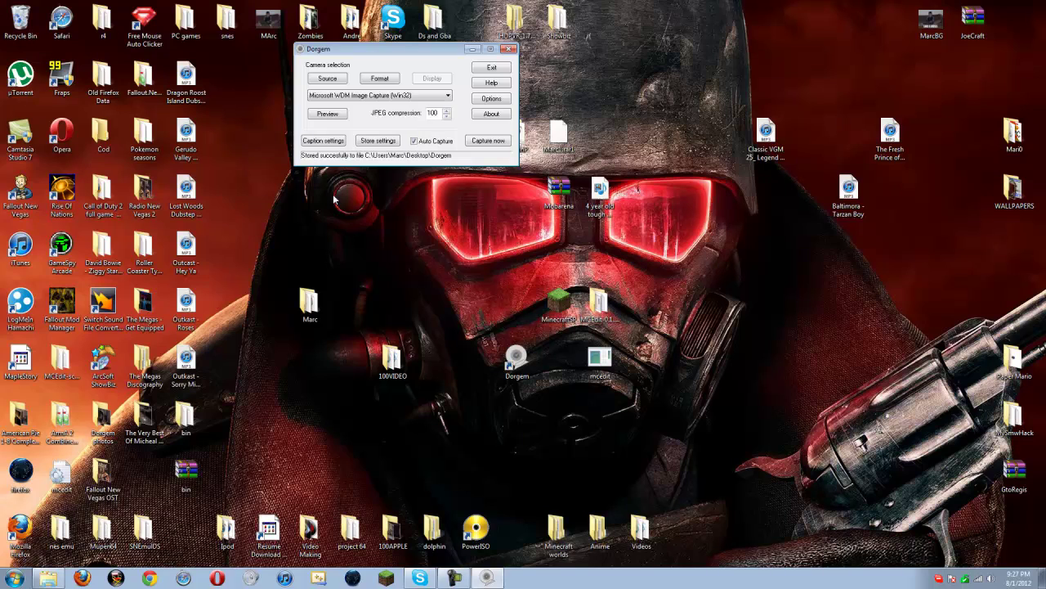
pyautogui.click(415, 141)
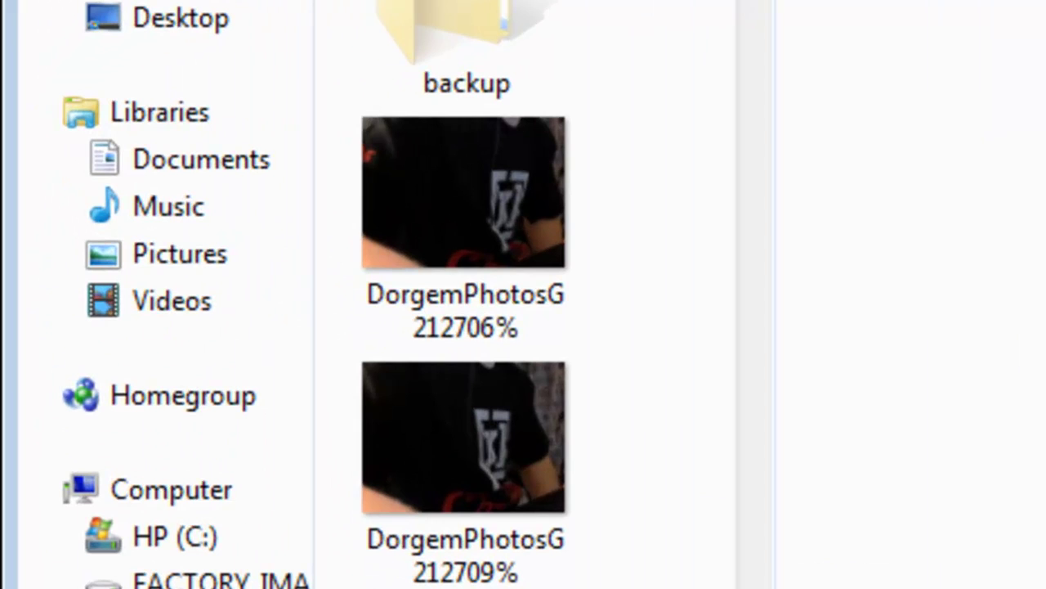
# - Examine the captured images in the Dorgem photos folder by previewing several from across the series, and close the folder
pyautogui.click(572, 196)
pyautogui.click(429, 540)
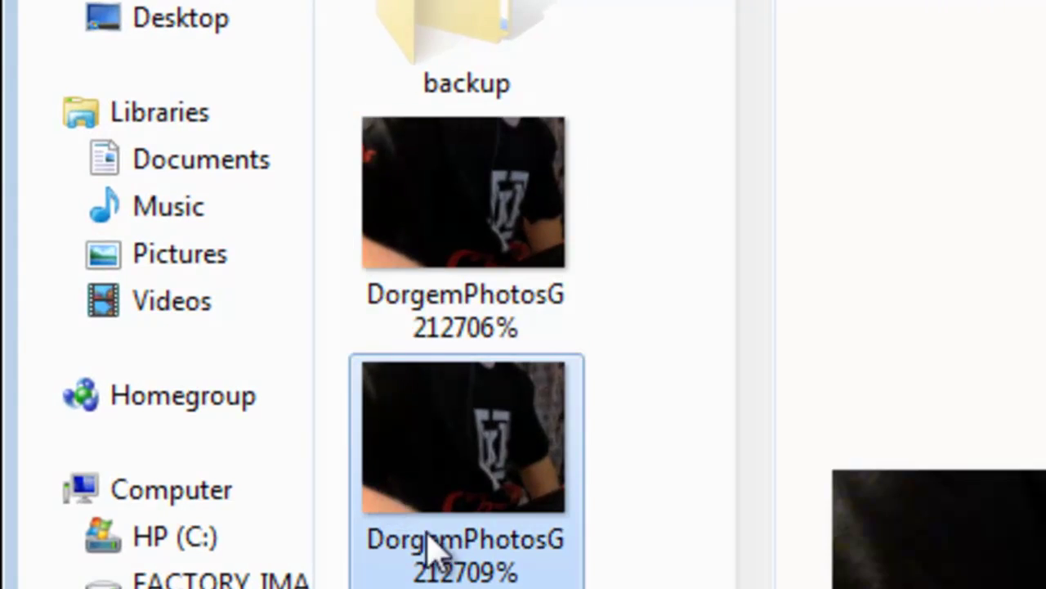
pyautogui.click(218, 89)
pyautogui.click(255, 211)
pyautogui.click(258, 315)
pyautogui.click(222, 456)
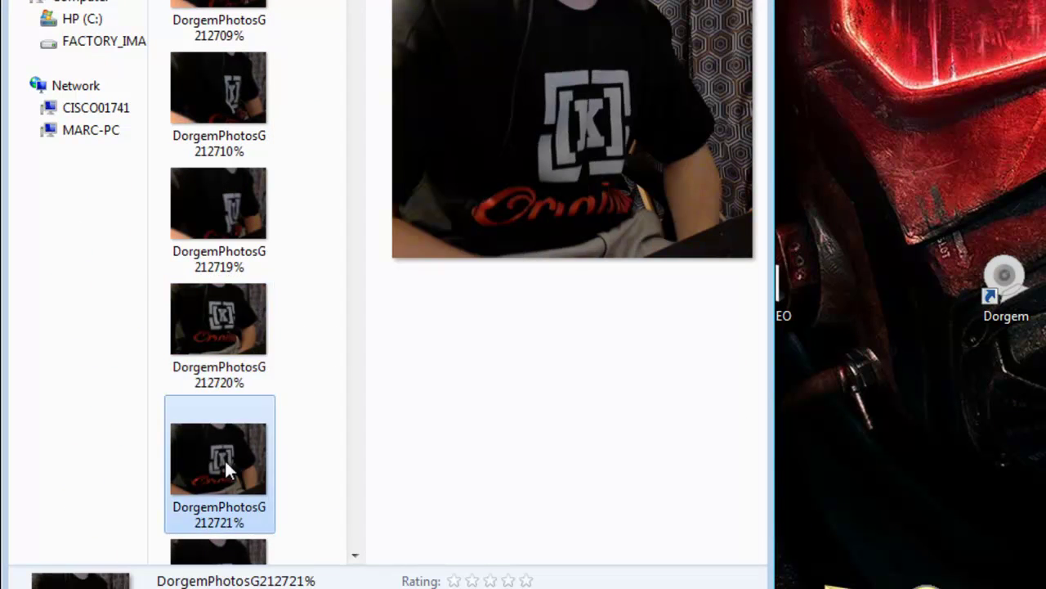
pyautogui.scroll(-5, 217, 474)
pyautogui.click(216, 269)
pyautogui.click(247, 334)
pyautogui.click(270, 488)
pyautogui.scroll(-3, 264, 470)
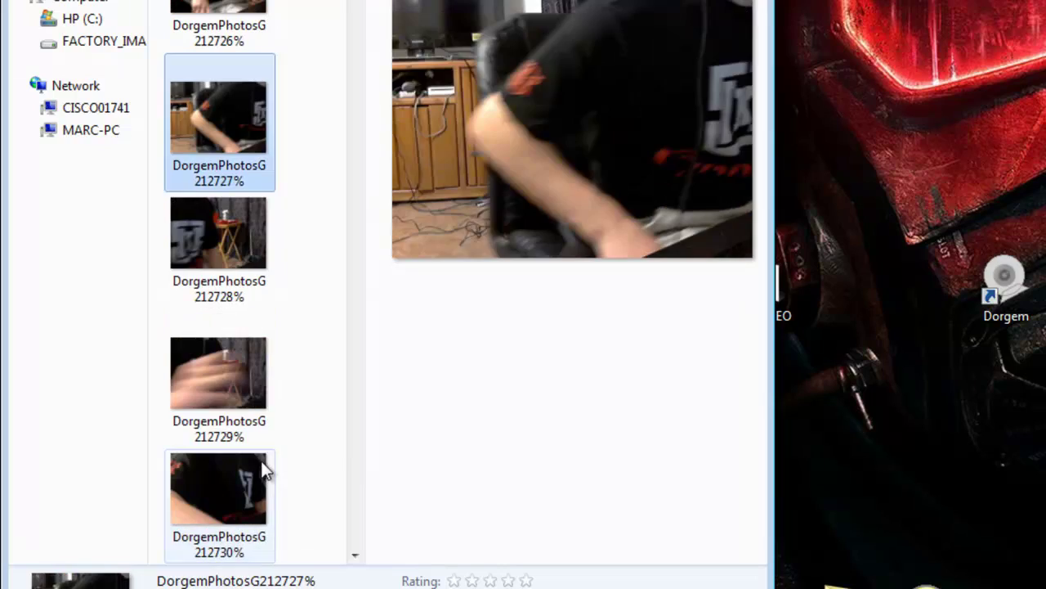
pyautogui.click(264, 434)
pyautogui.click(228, 246)
pyautogui.scroll(7, 245, 180)
pyautogui.scroll(2, 255, 106)
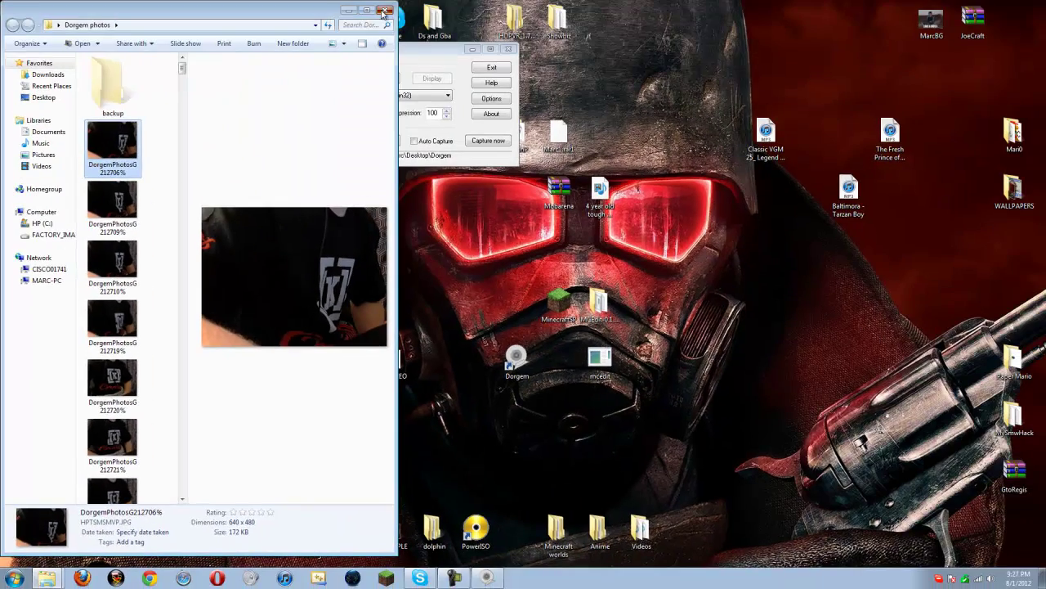
pyautogui.click(752, 0)
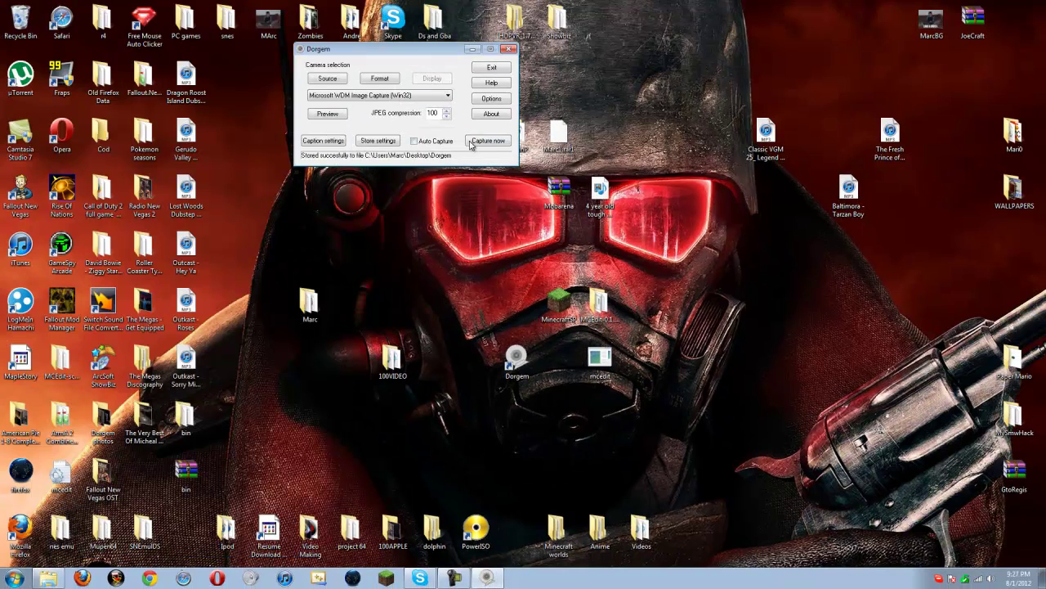
pyautogui.click(461, 572)
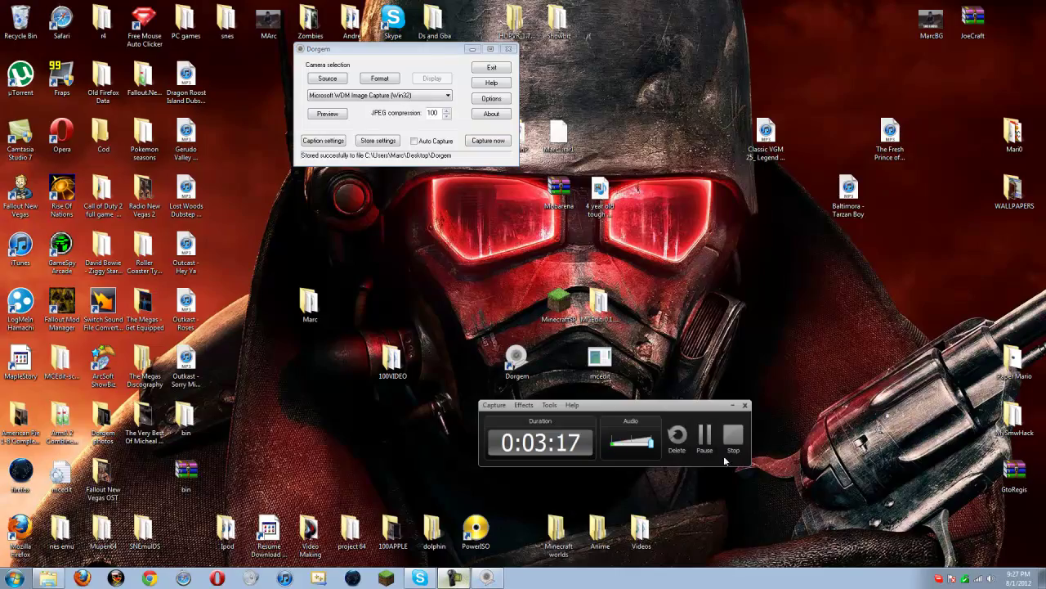